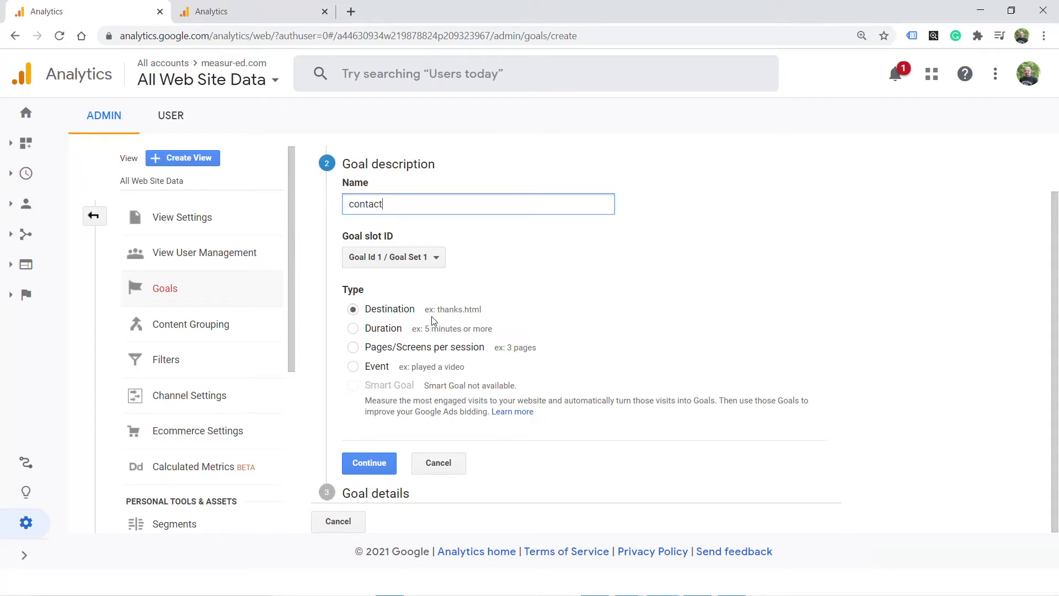
Step: Set the contact goal's destination to equal /contact/, then switch to the GA4 Conversions tab
click(369, 462)
click(489, 260)
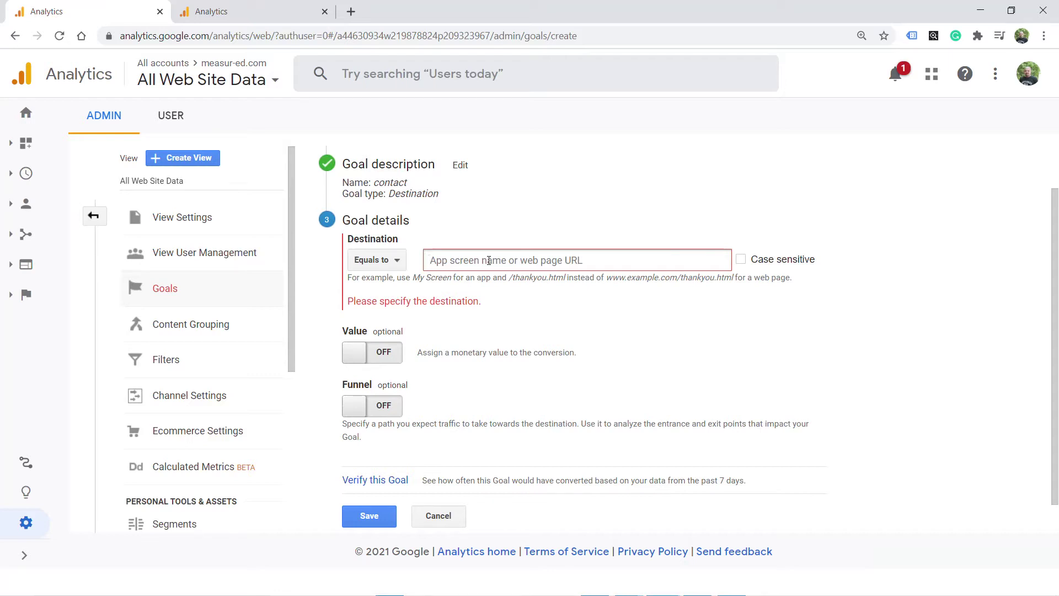
text(contact)
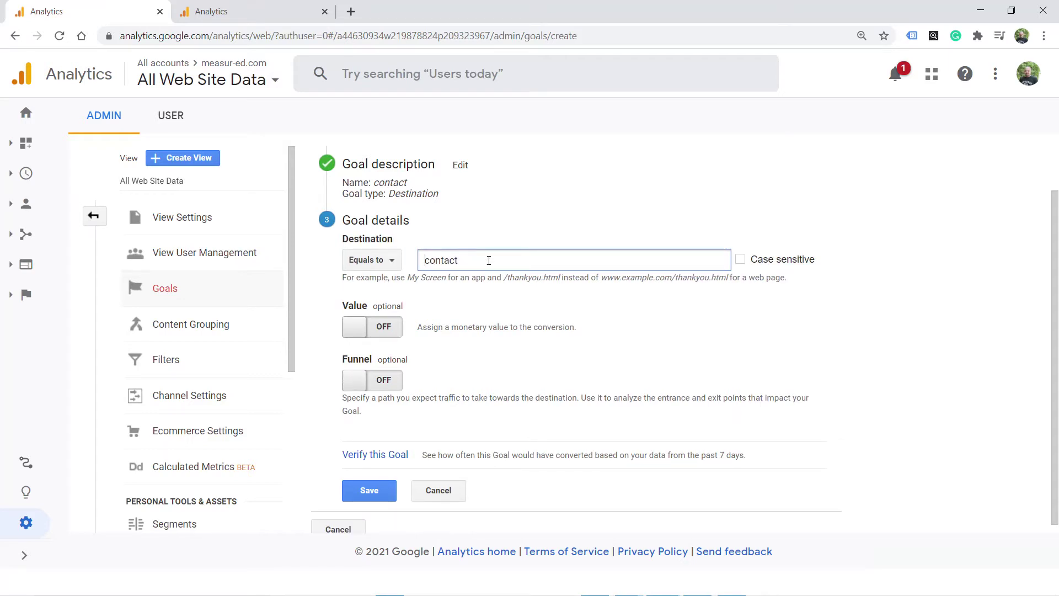
text(/)
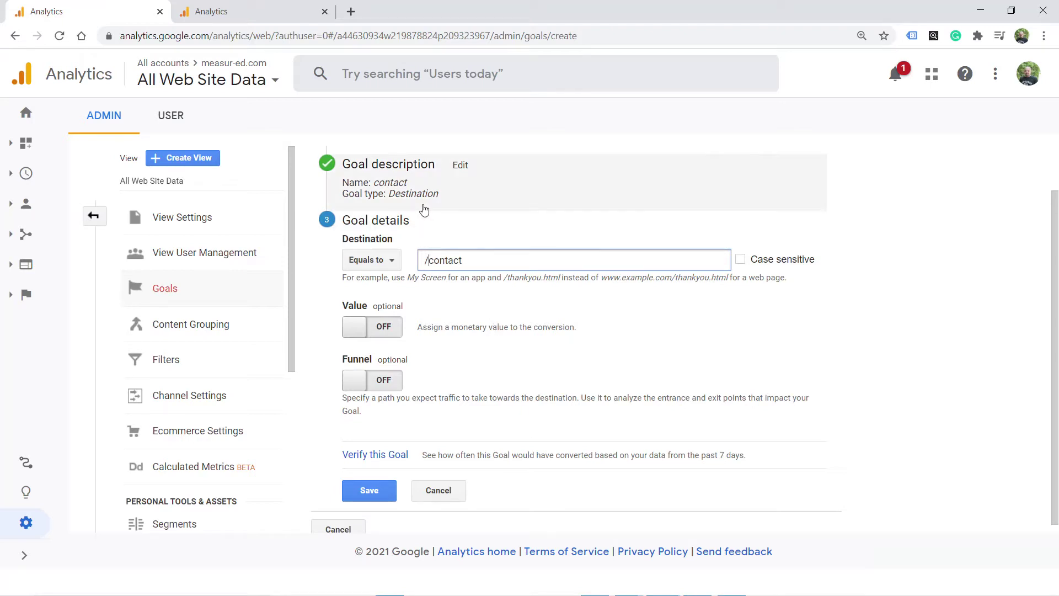
click(270, 7)
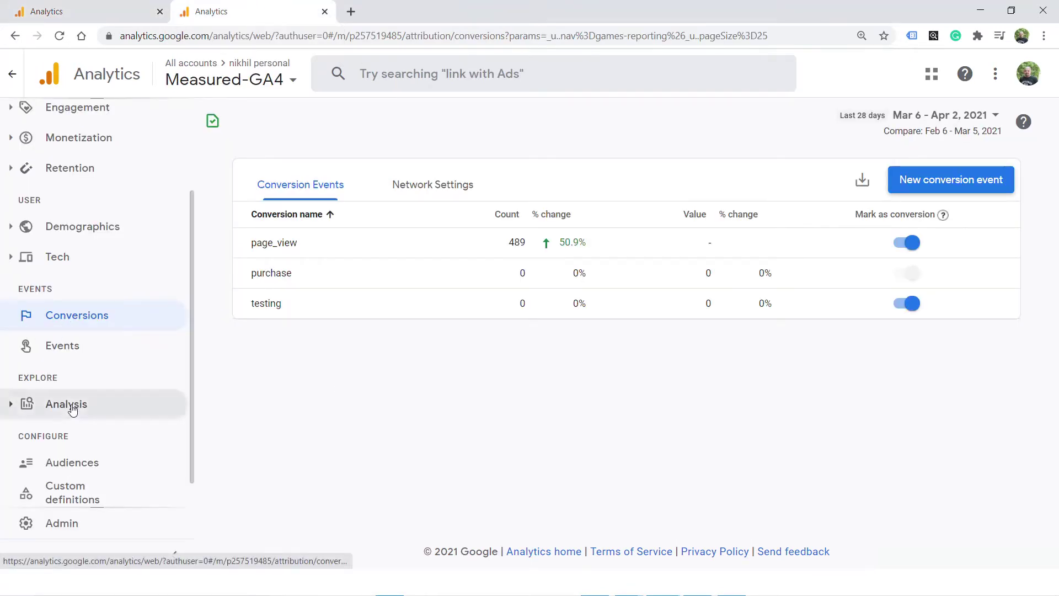
click(42, 524)
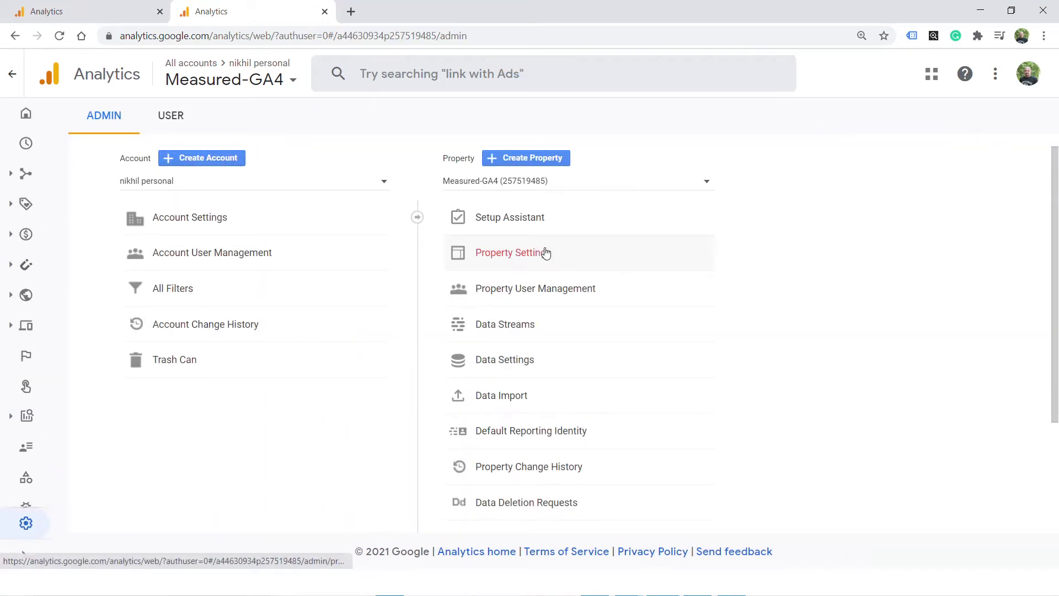
key(ctrl+f)
text(goal)
scroll(548, 252, down, 3)
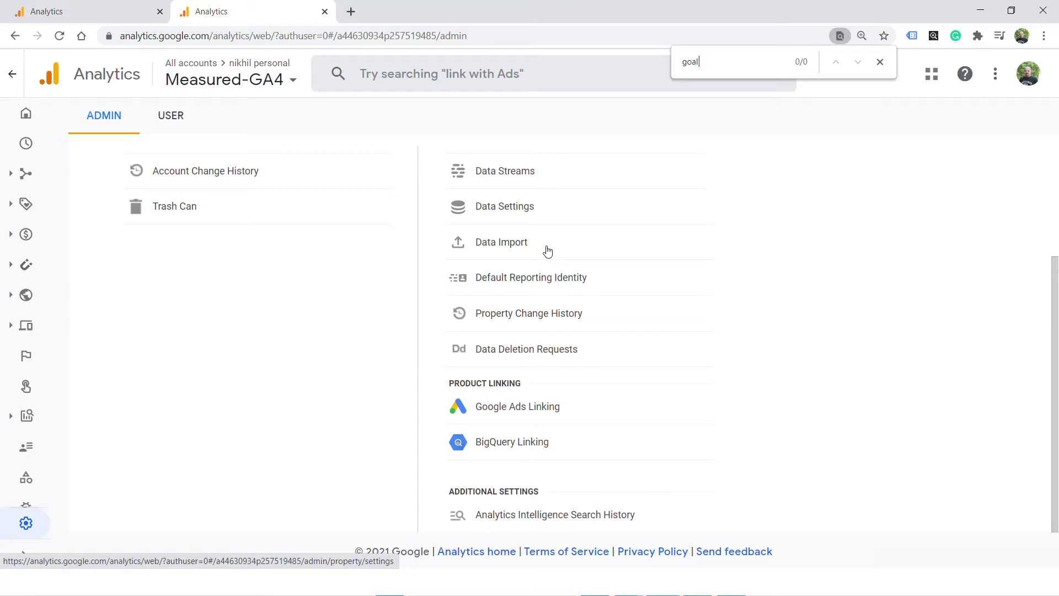
click(6, 300)
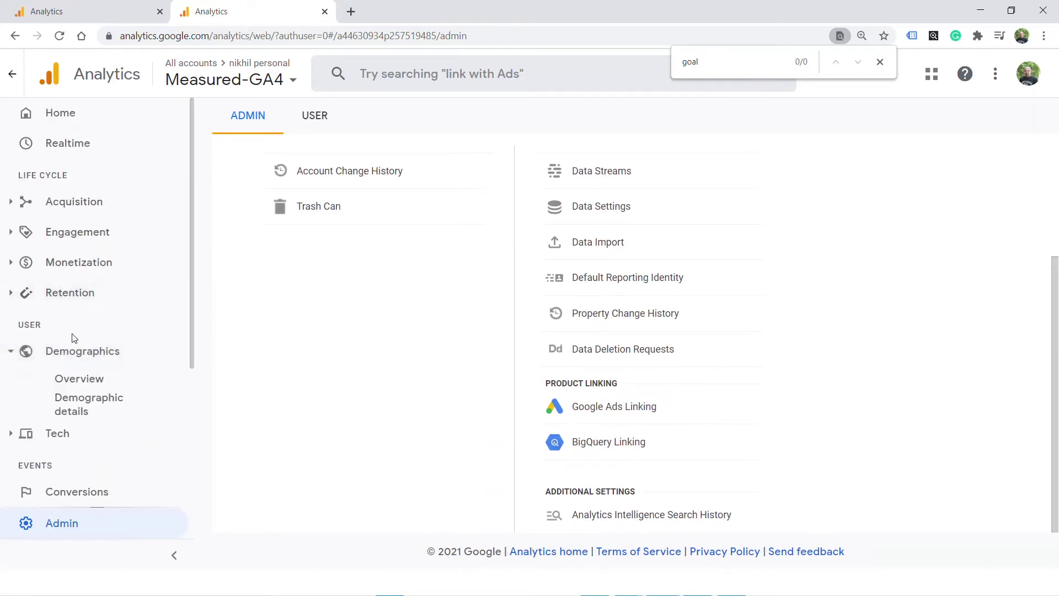
scroll(73, 342, down, 4)
click(69, 293)
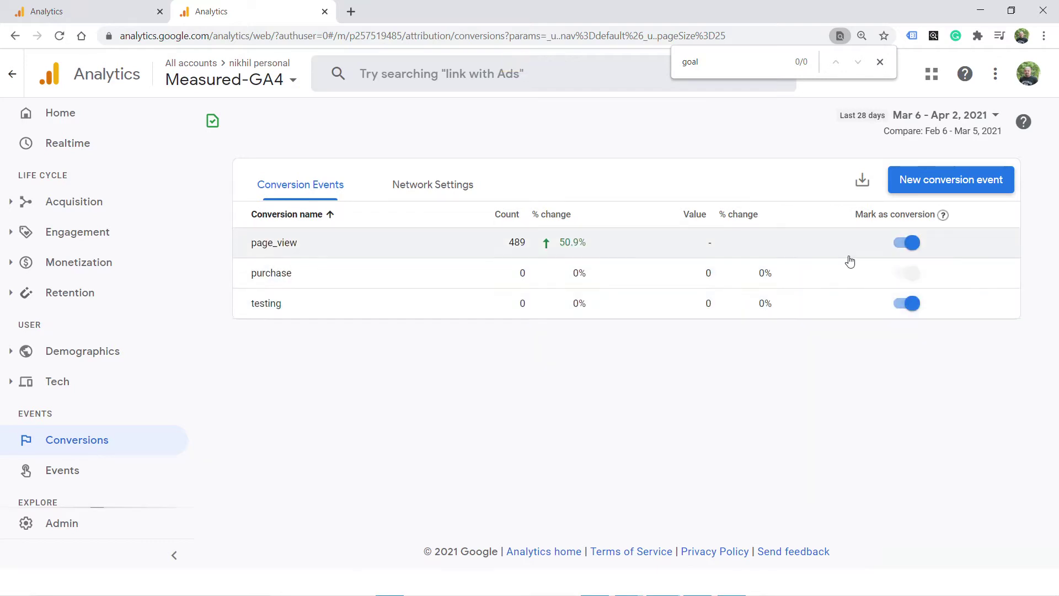
click(930, 181)
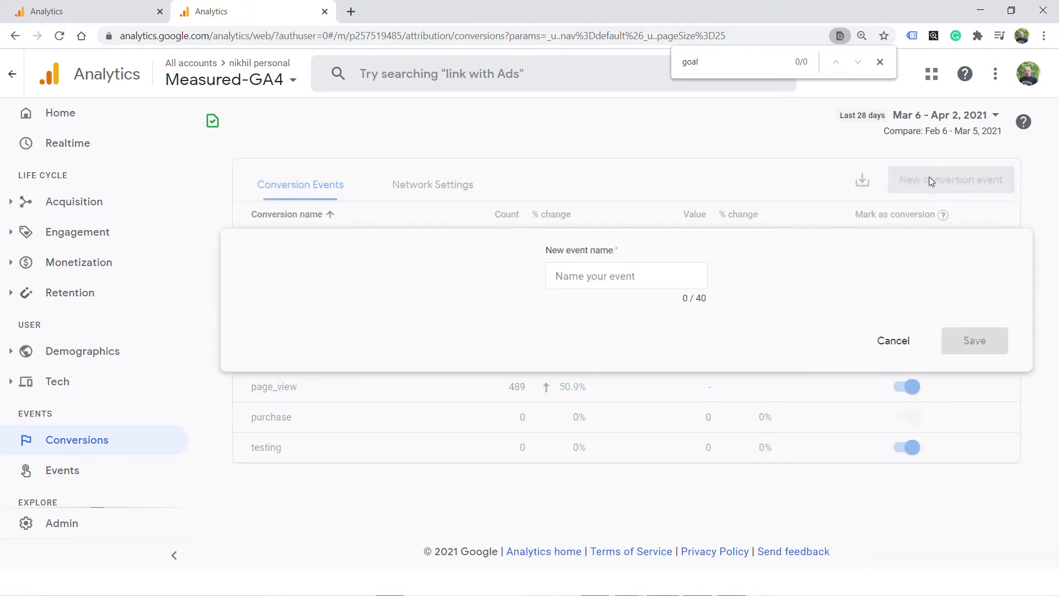
click(634, 278)
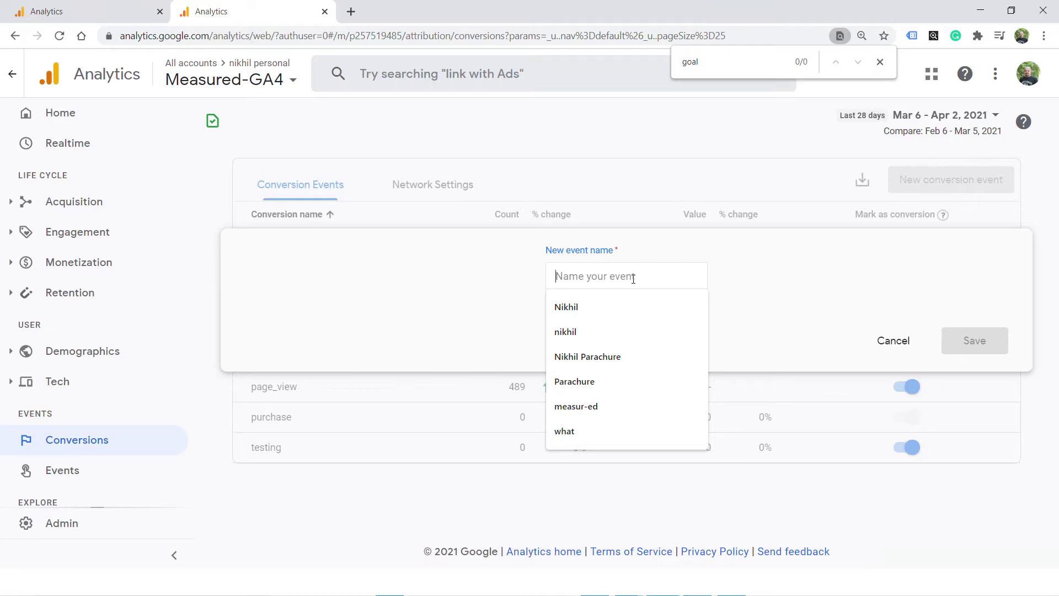
click(602, 257)
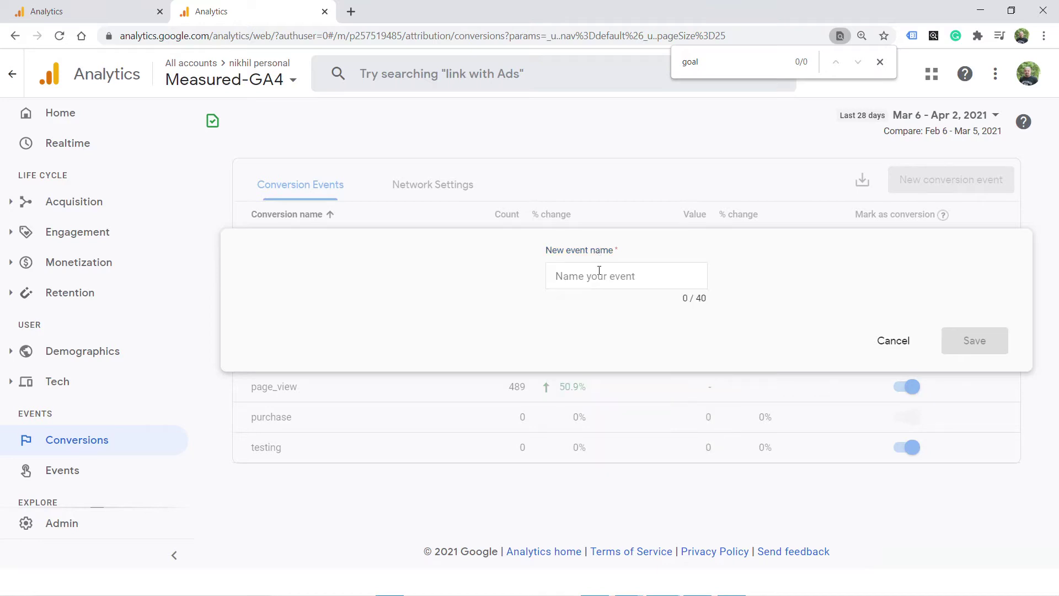
click(599, 270)
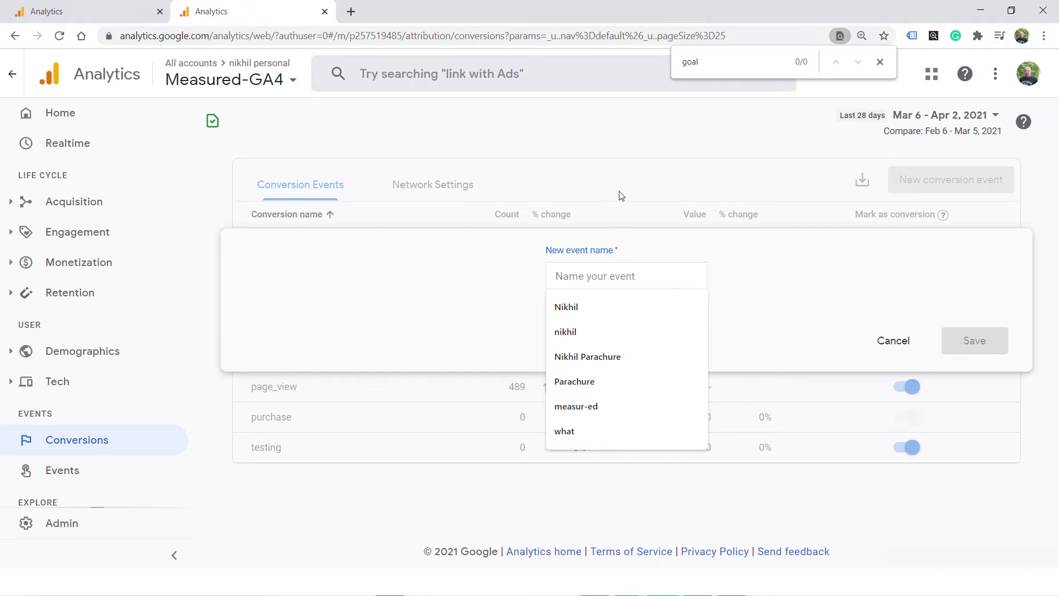
click(621, 191)
click(621, 271)
click(593, 170)
click(887, 337)
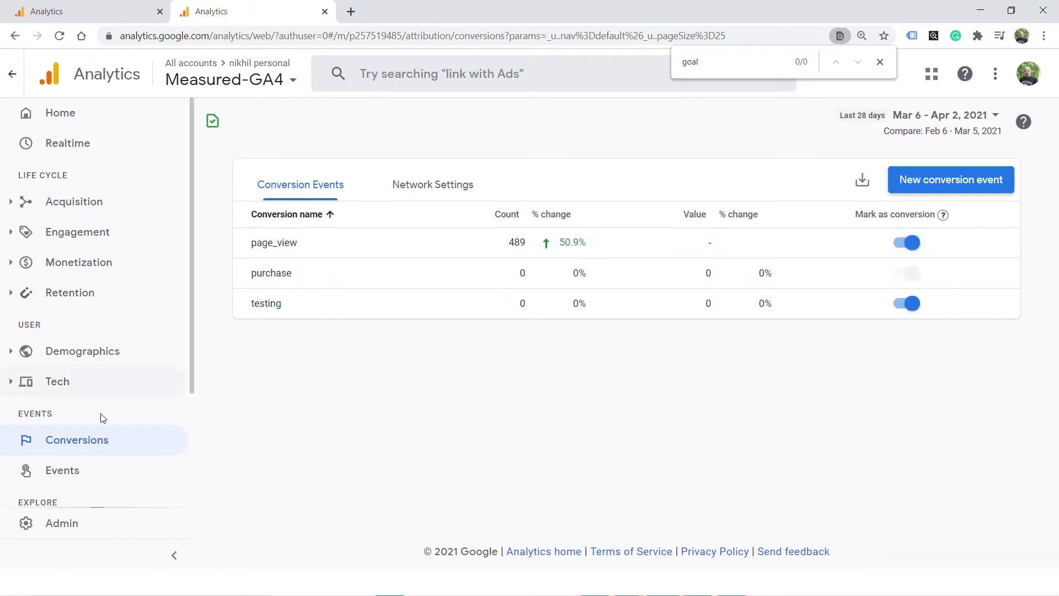
click(90, 473)
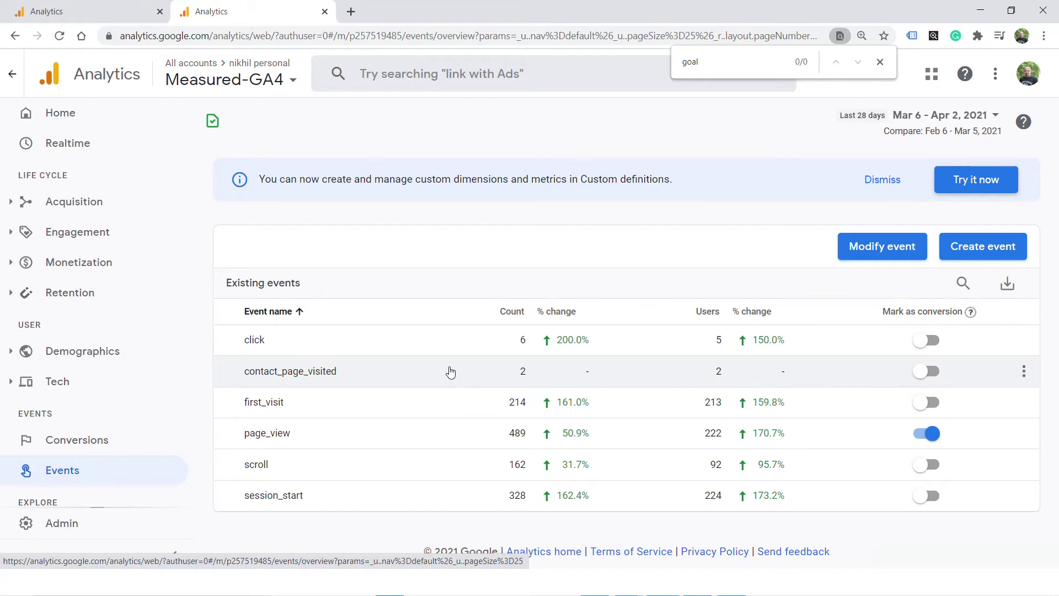
Step: Open the Create event panel listing existing custom events, including contact_page_visited
click(987, 251)
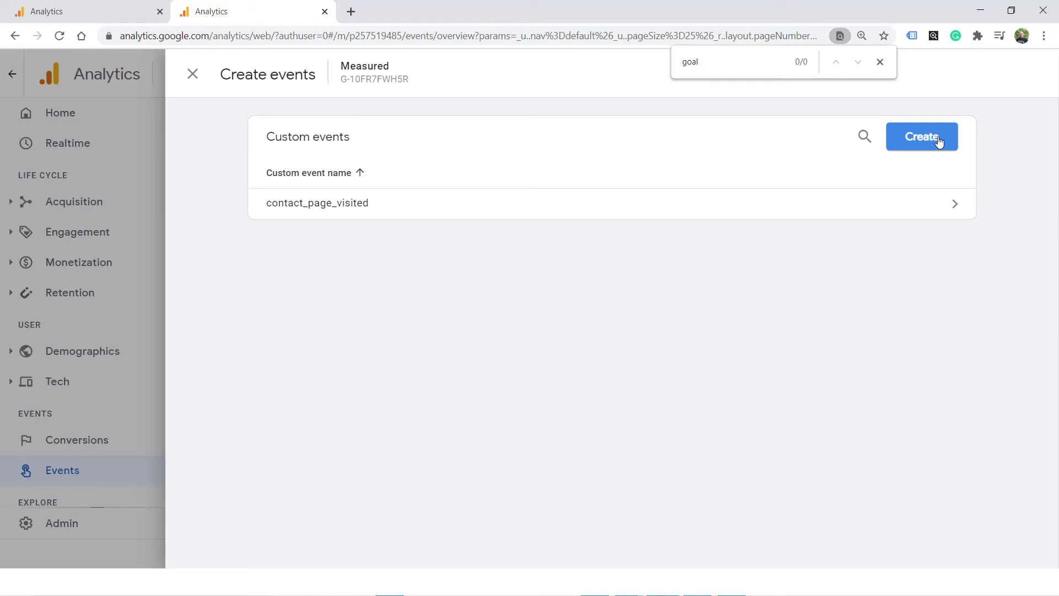
Step: Open the contact_page_visited custom event's definition for editing
click(939, 140)
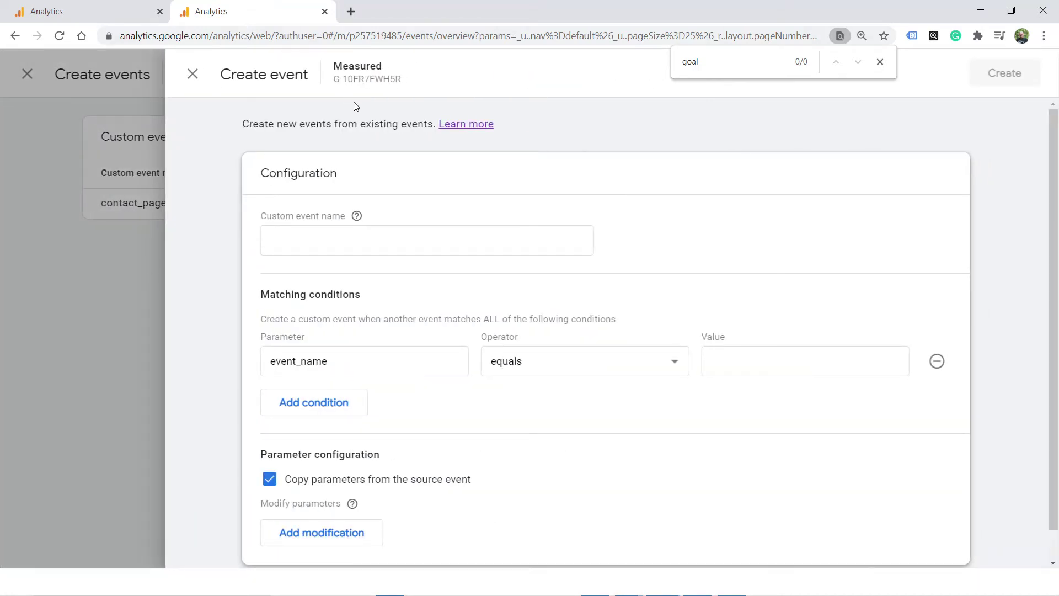
click(192, 80)
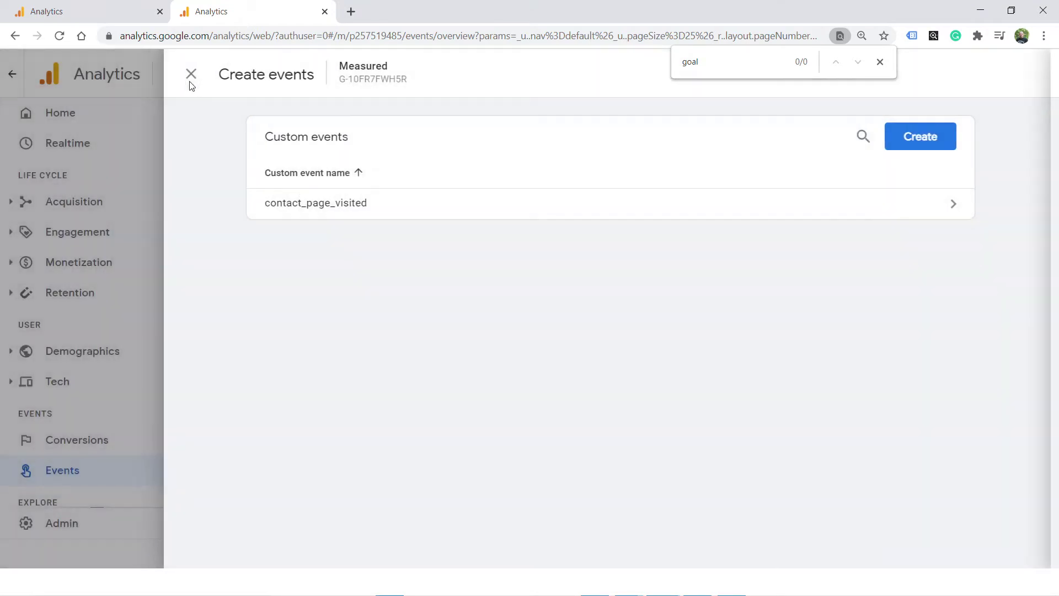
click(304, 205)
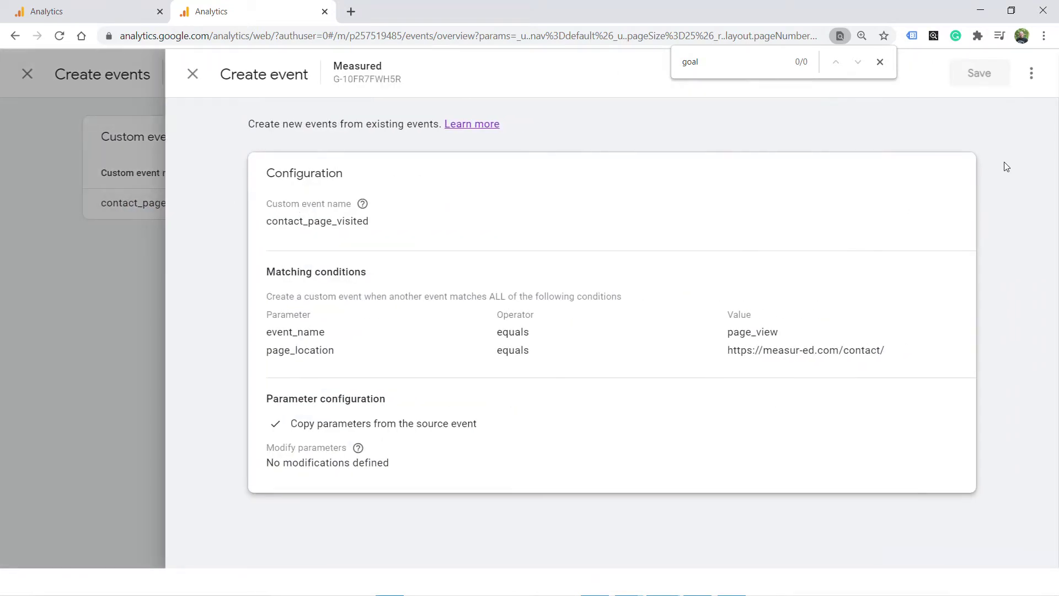
click(957, 172)
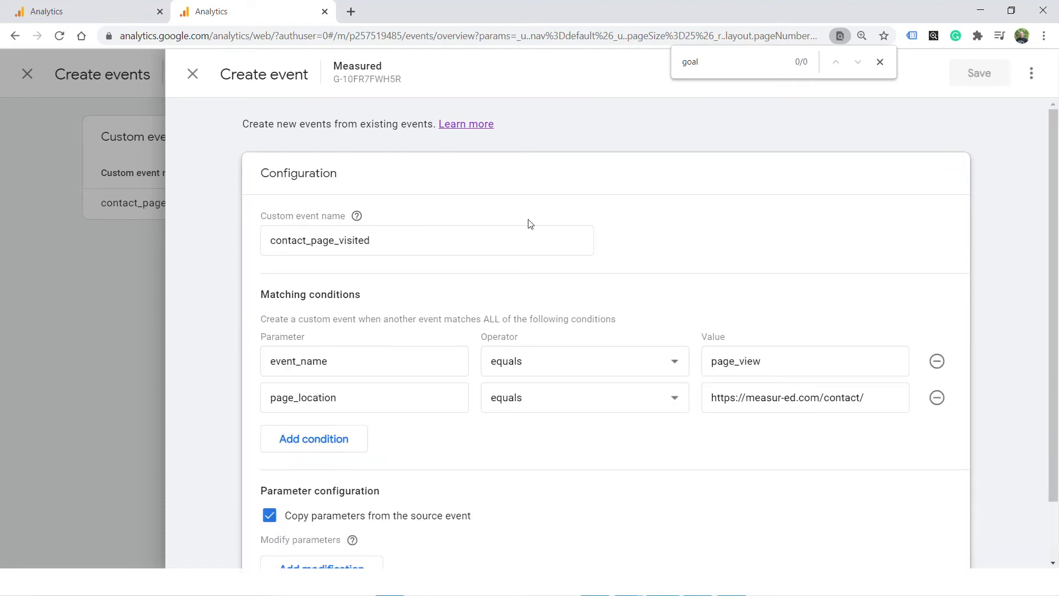
Step: Review the contact_page_visited event name field
click(422, 240)
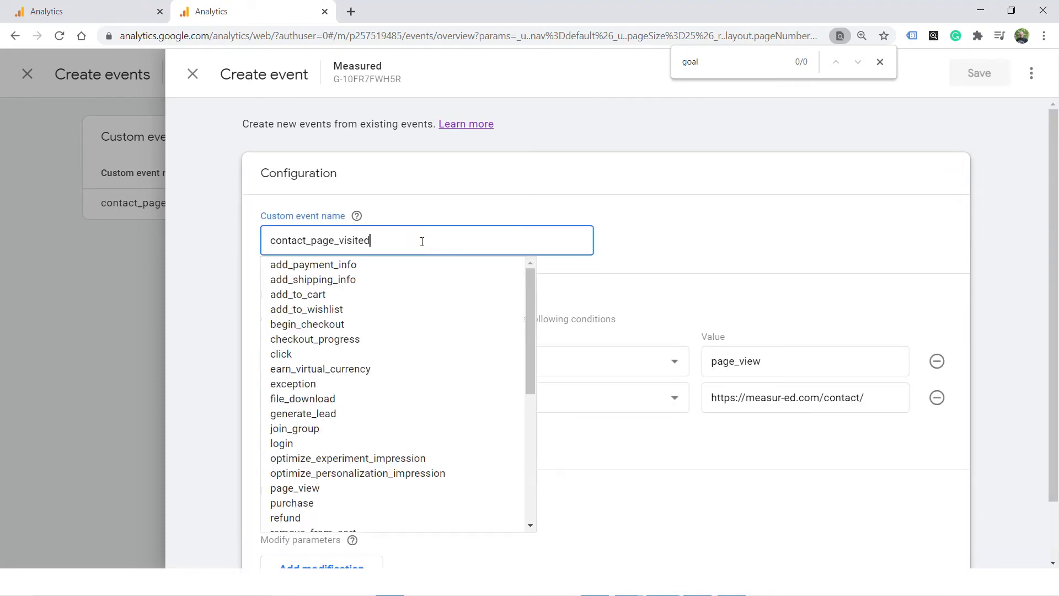
click(451, 184)
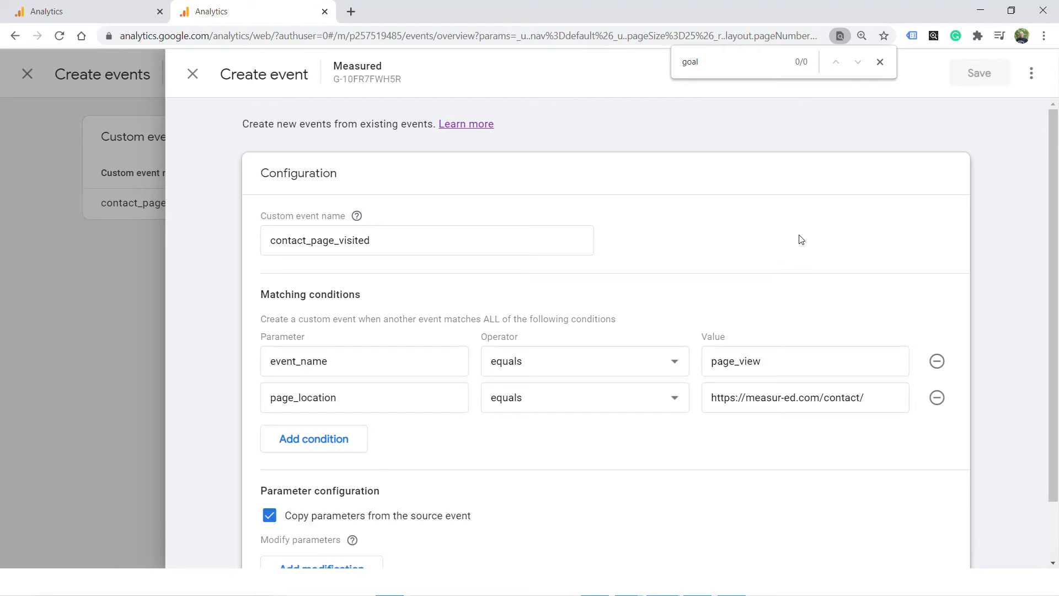
scroll(801, 240, down, 1)
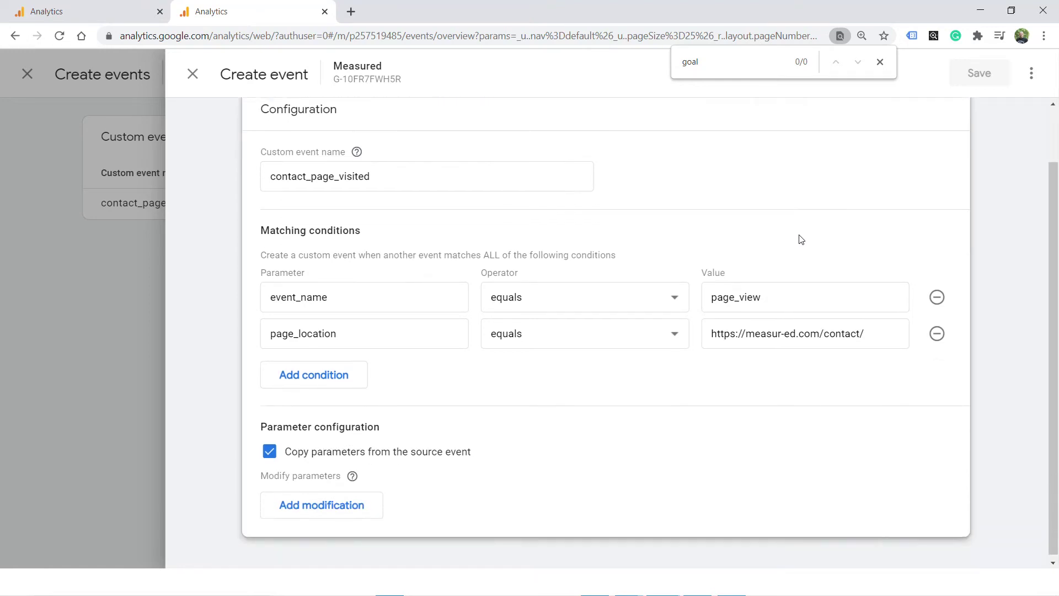
click(710, 202)
click(402, 176)
click(689, 140)
Step: Check the page_view value condition and the page_location contact URL parameter
click(811, 298)
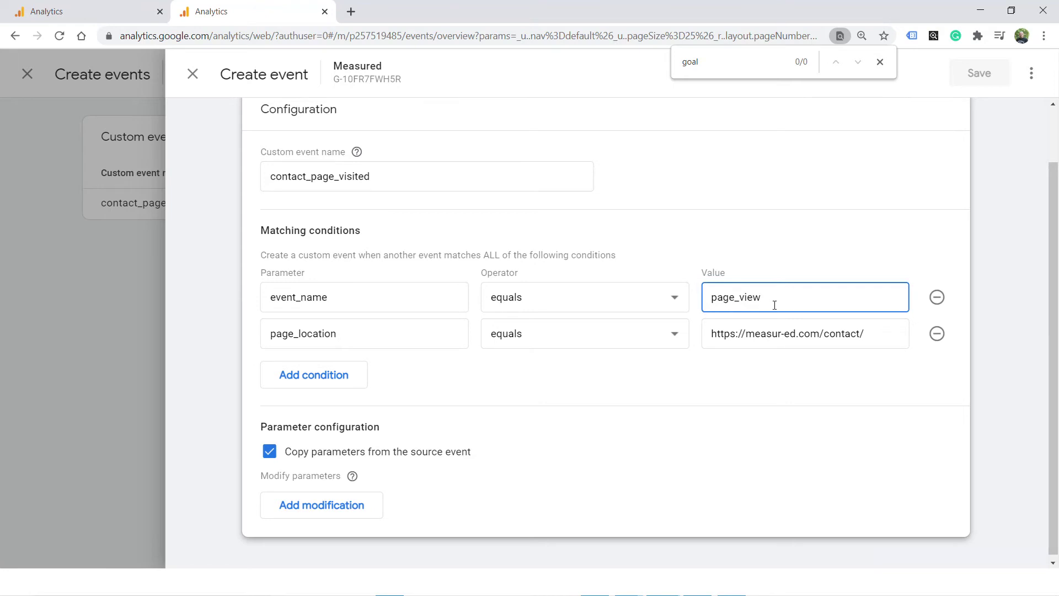
click(358, 329)
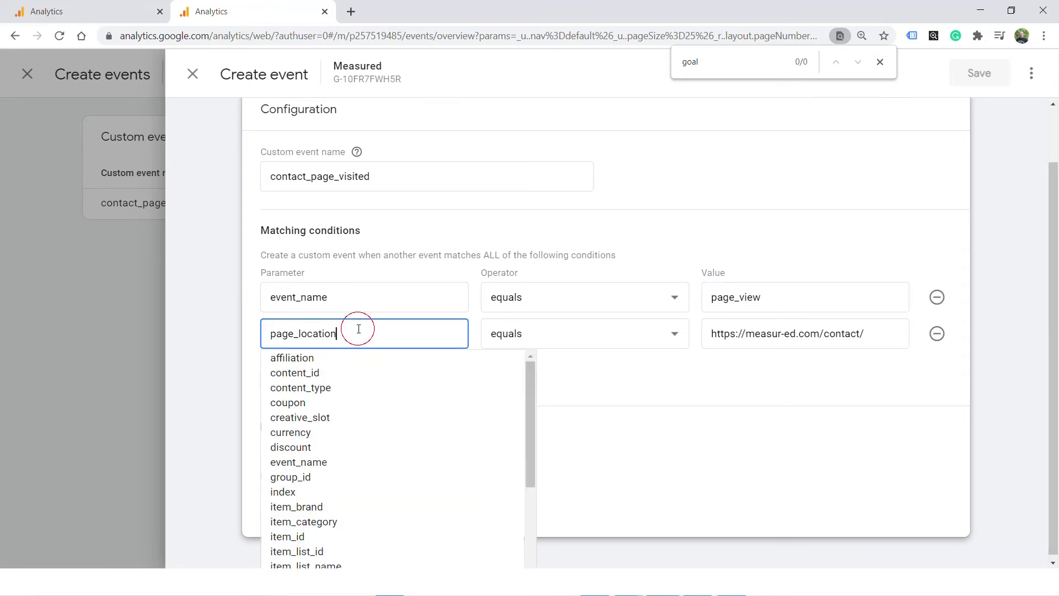
click(613, 253)
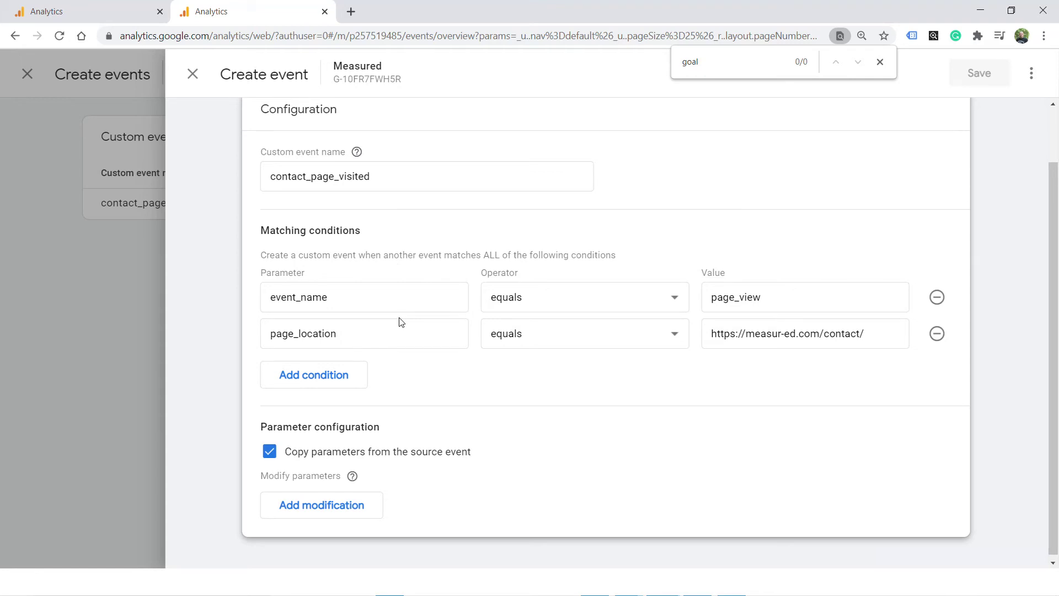
Step: Recheck the contact_page_visited name, then close the editor back to the Events report
click(401, 173)
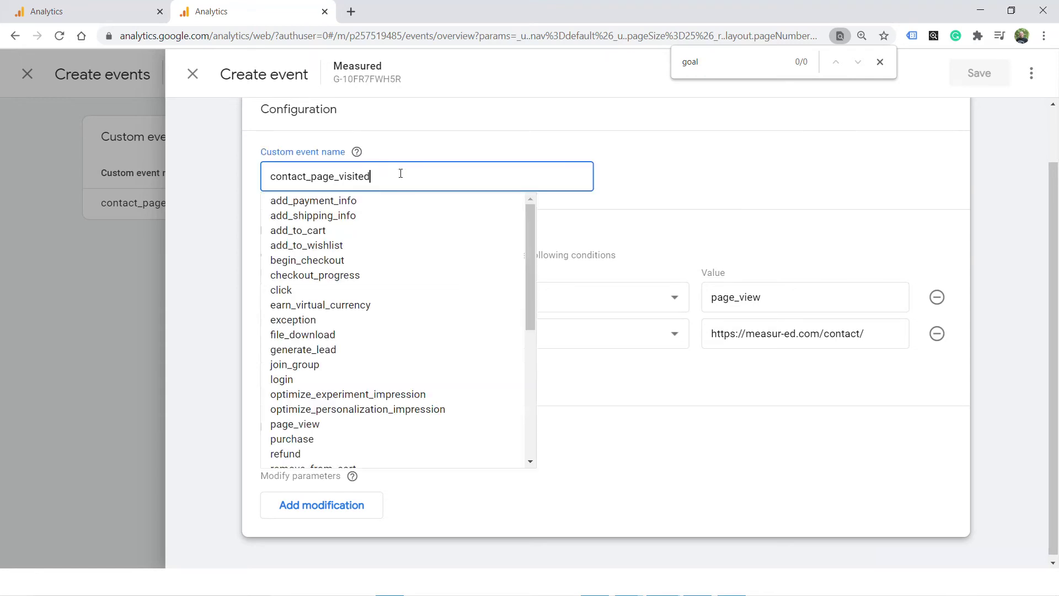
click(700, 187)
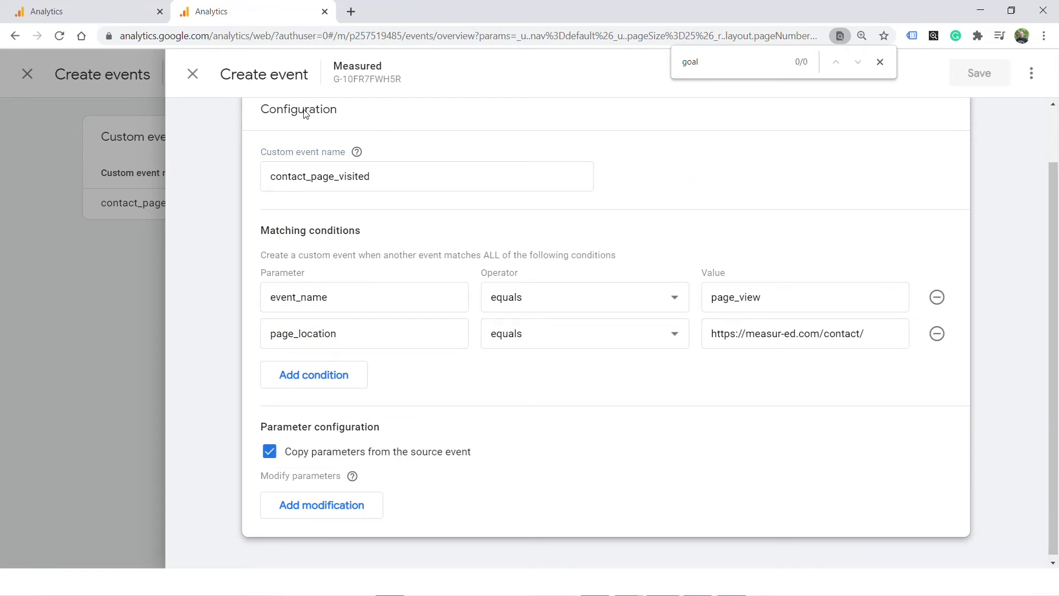
click(190, 77)
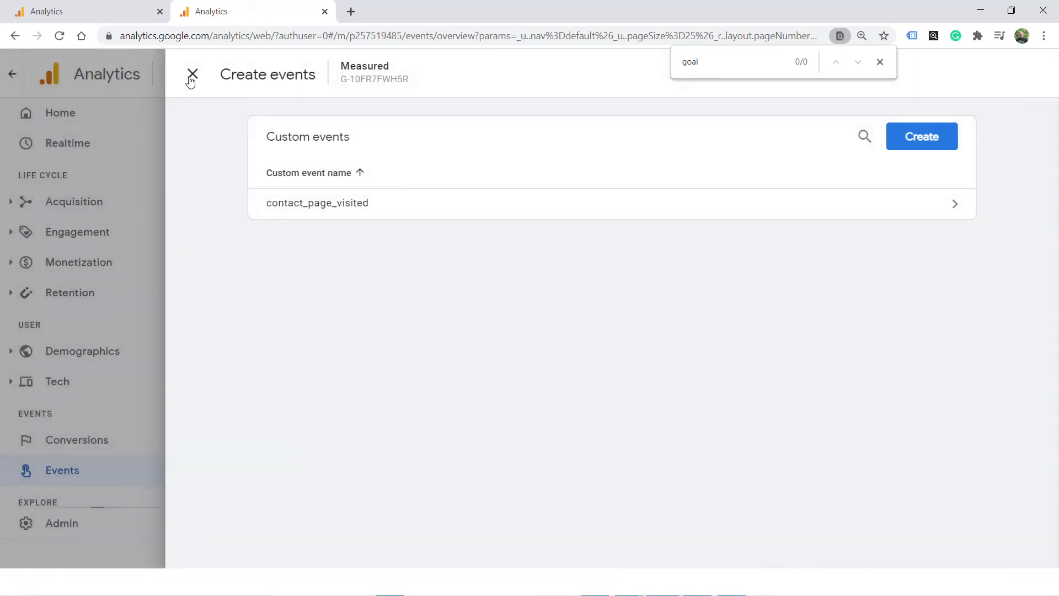
click(192, 76)
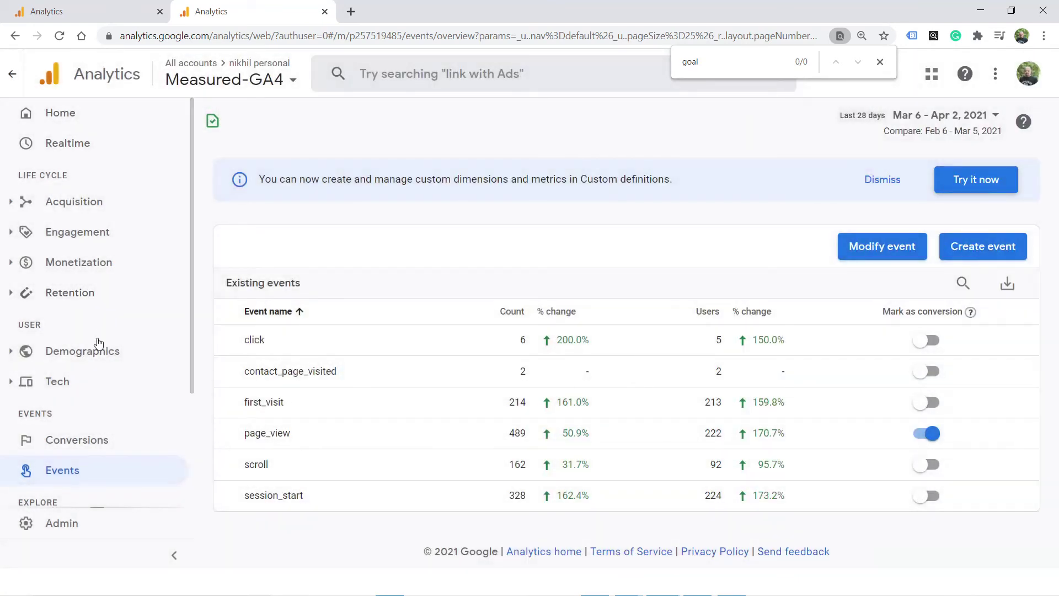
Step: Add contact_page_visited as a new conversion event and save it
click(113, 450)
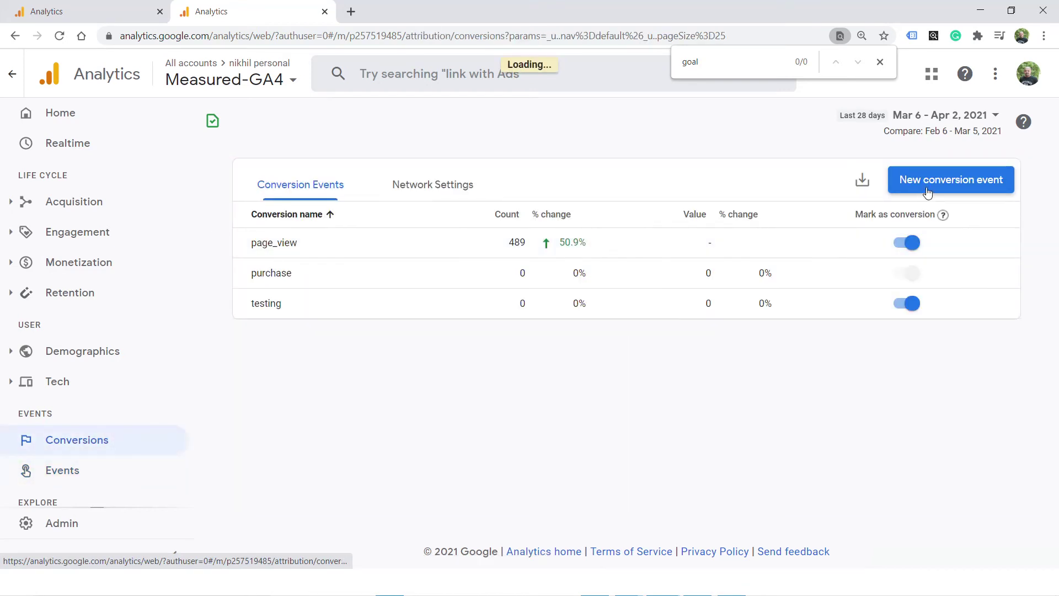
click(928, 186)
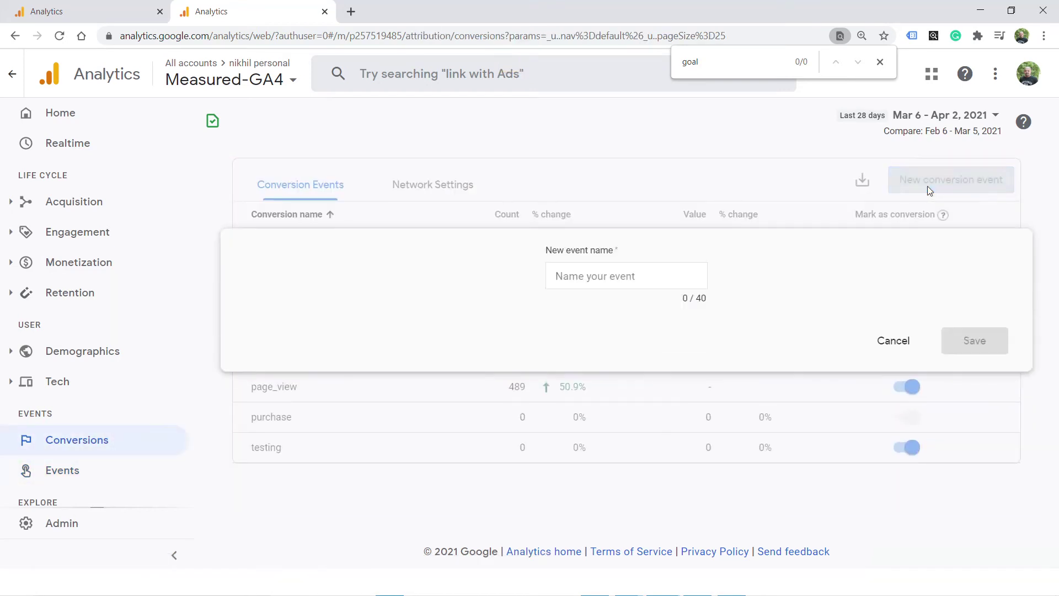
click(606, 278)
text(contact_page_visited)
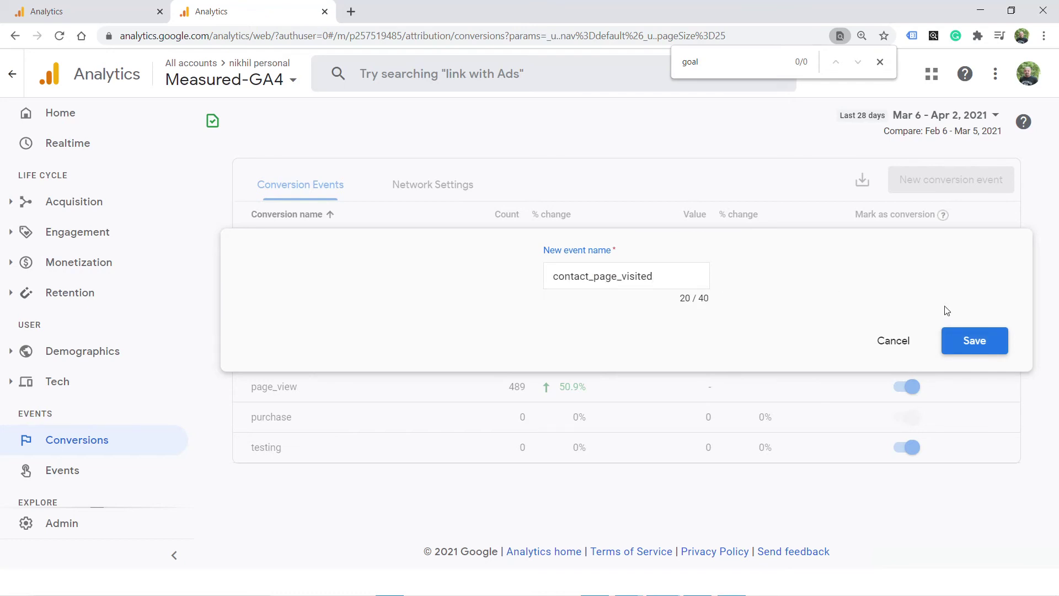
click(968, 342)
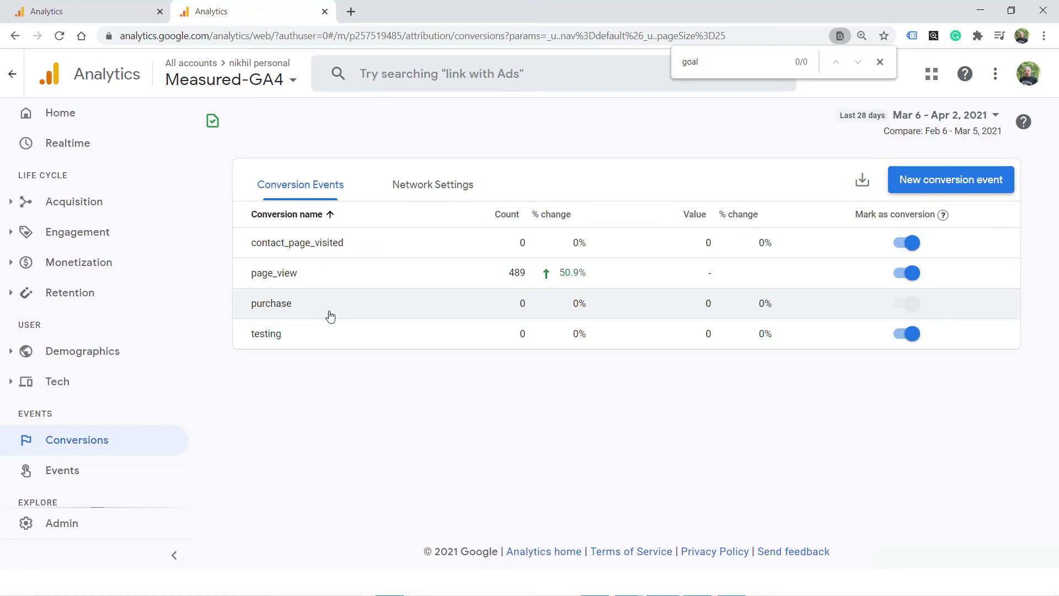
click(62, 145)
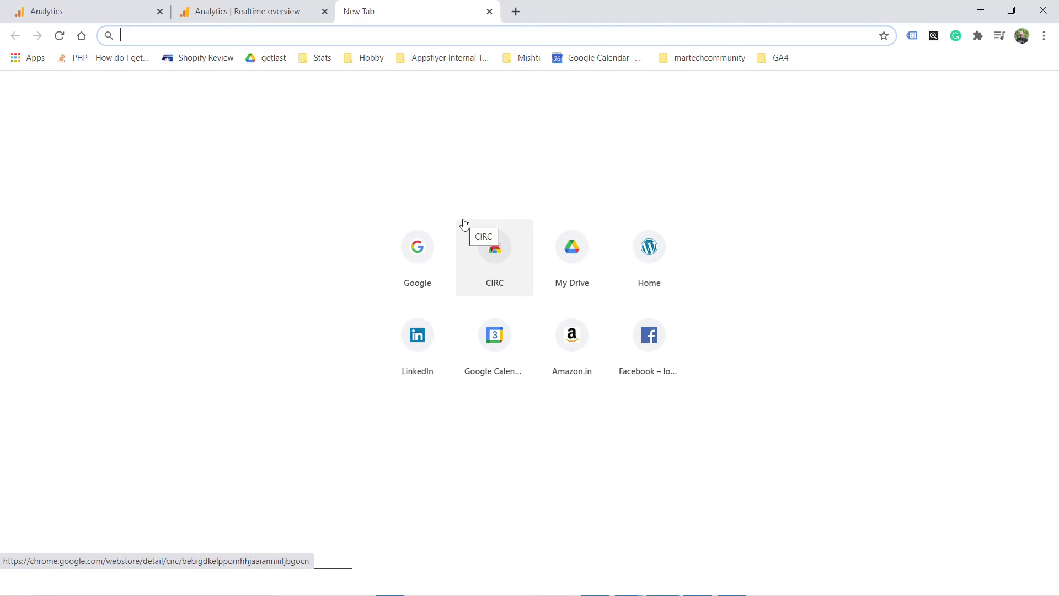
Step: Scroll the Realtime overview down to the Event count and Conversions cards
click(246, 8)
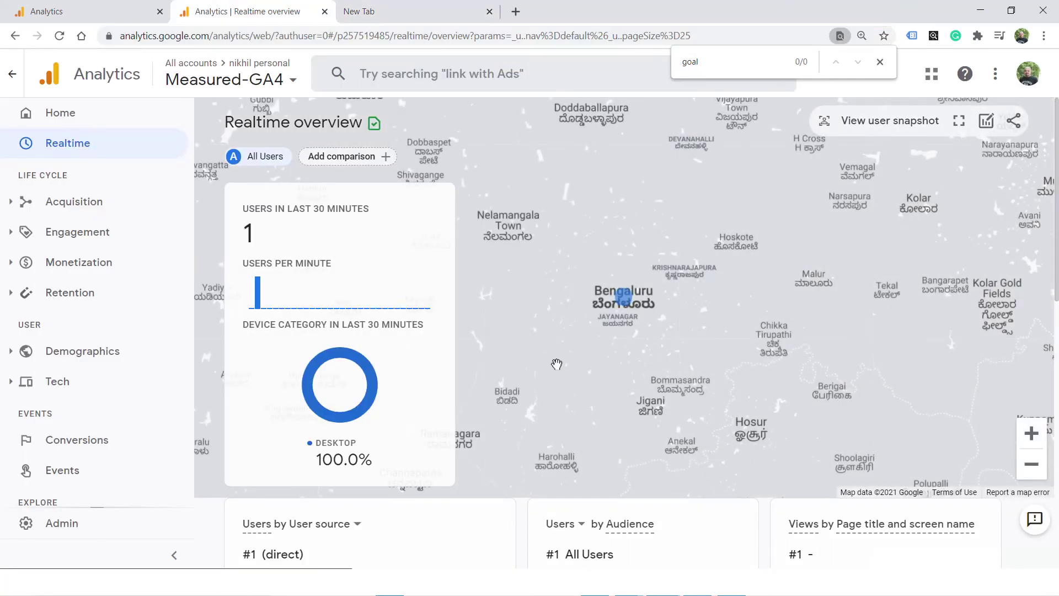
scroll(557, 364, down, 6)
scroll(557, 369, down, 3)
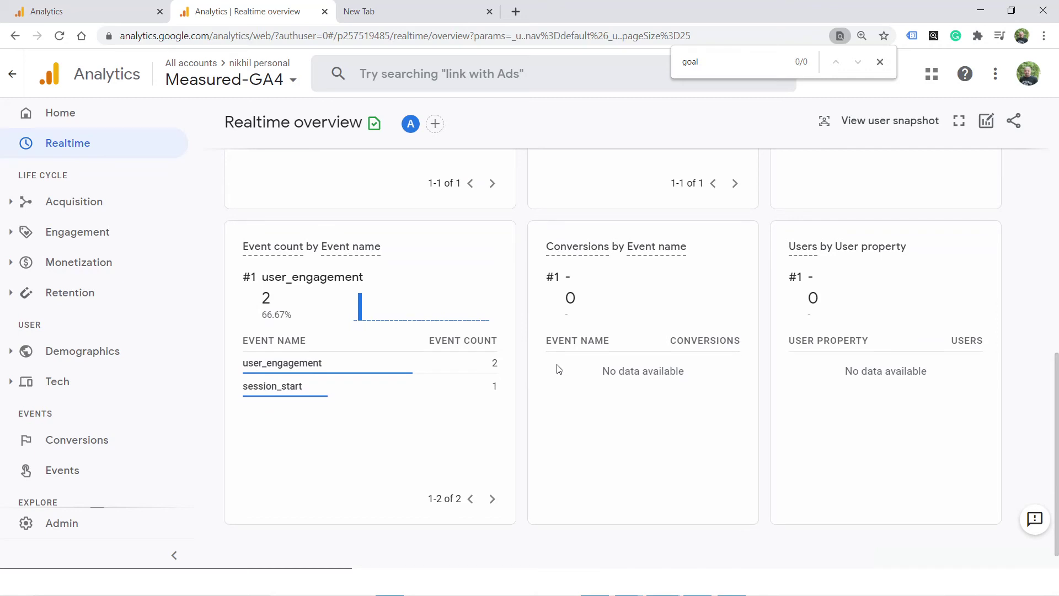
scroll(558, 369, down, 1)
Step: Visit the incognito contact page, dismiss its signup popup, and recheck the Realtime cards
key(alt+Tab)
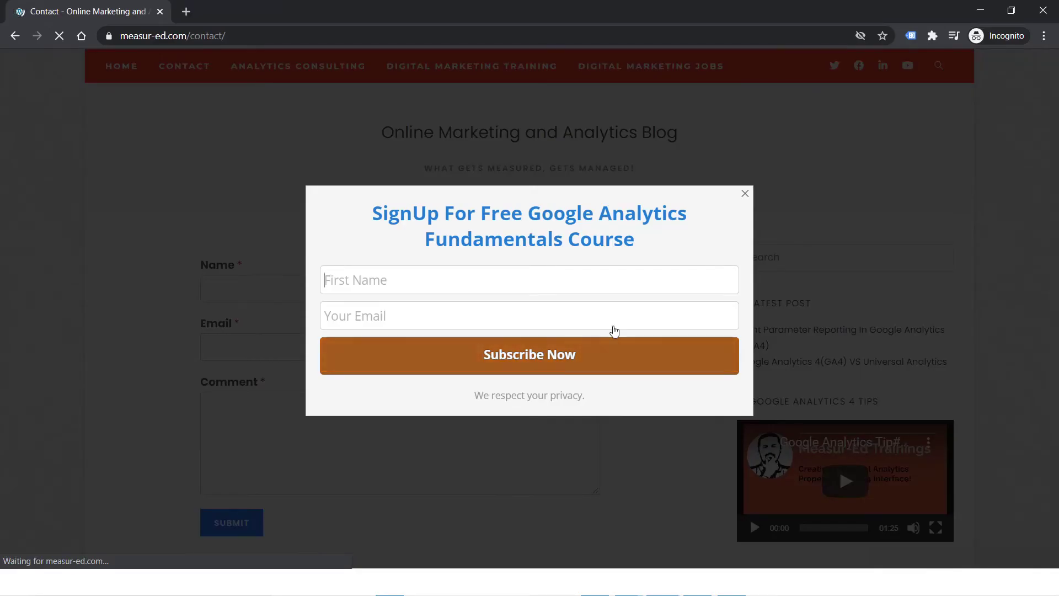
click(745, 194)
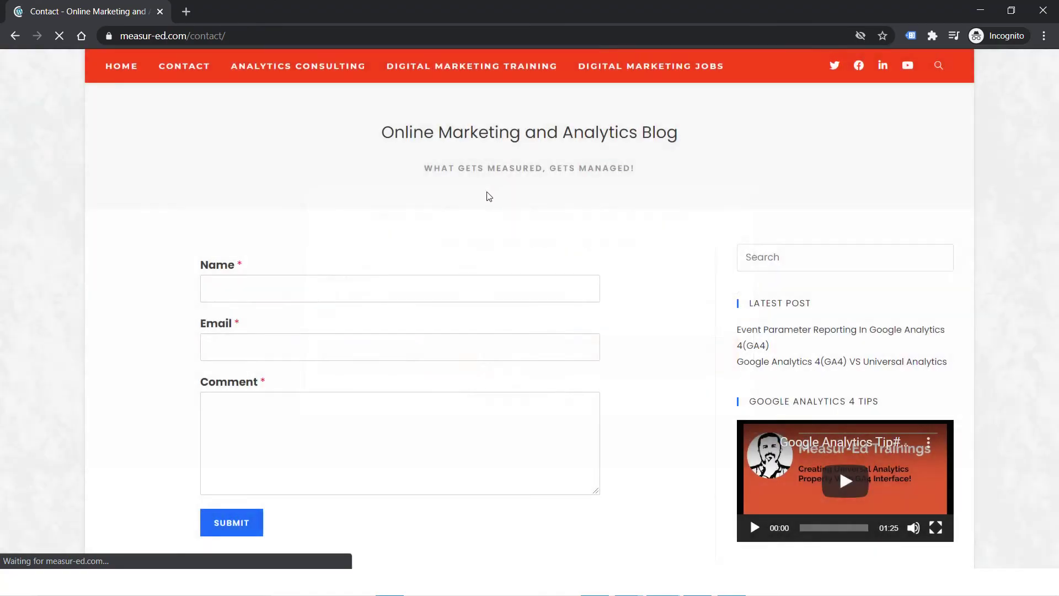
key(alt+Tab)
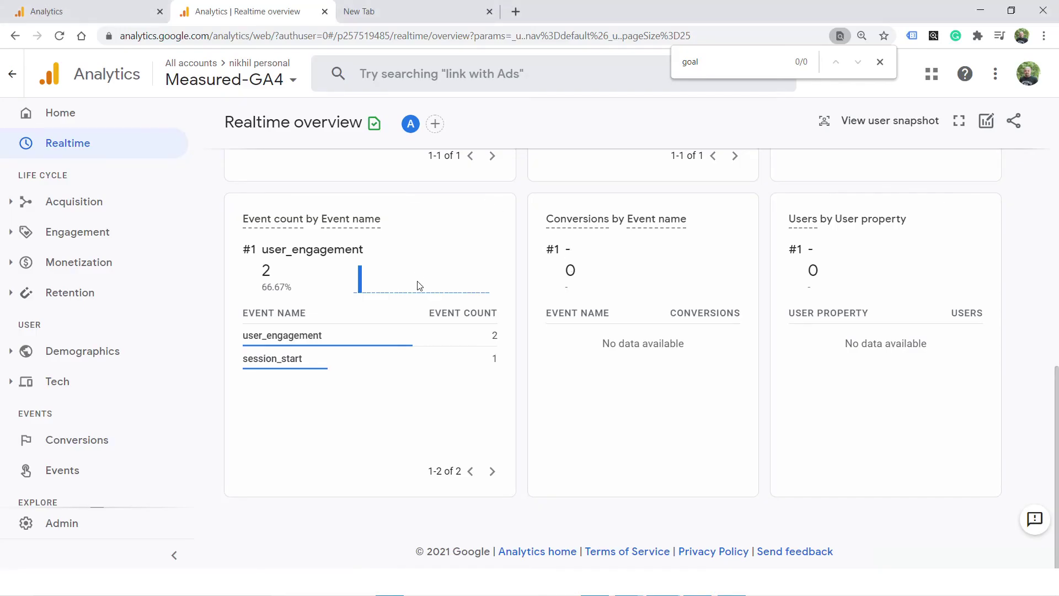
scroll(417, 285, up, 4)
scroll(418, 285, up, 3)
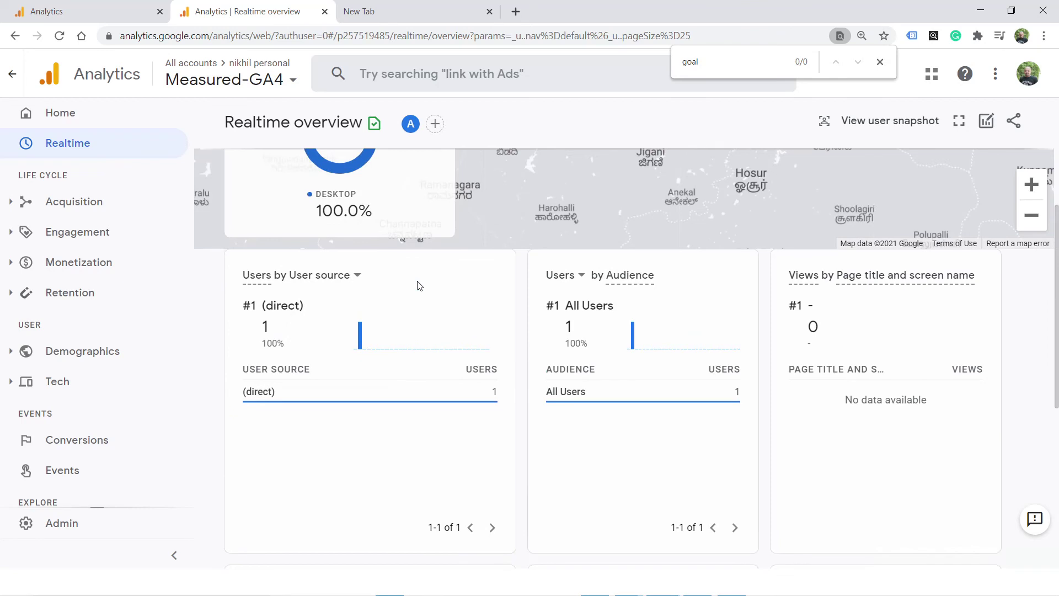
scroll(418, 285, down, 7)
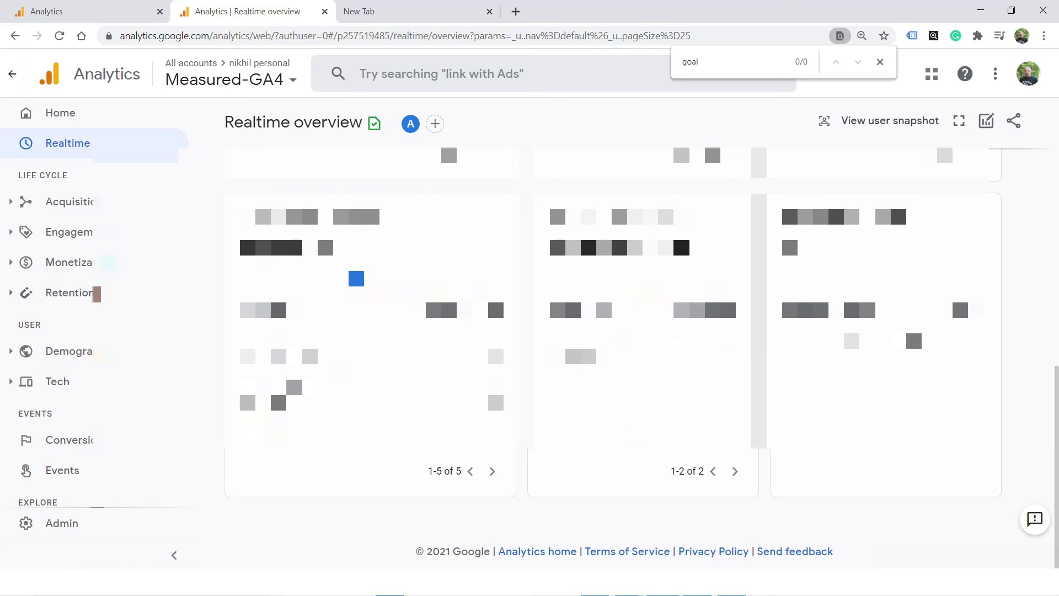
Step: Bring the incognito measur-ed.com/contact window to the front
key(alt+Tab)
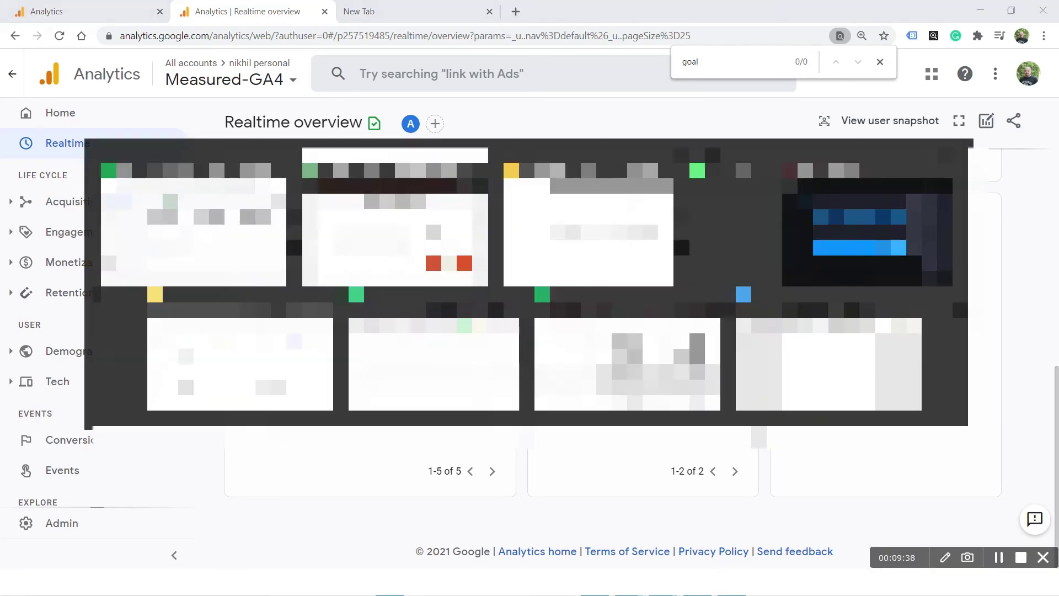